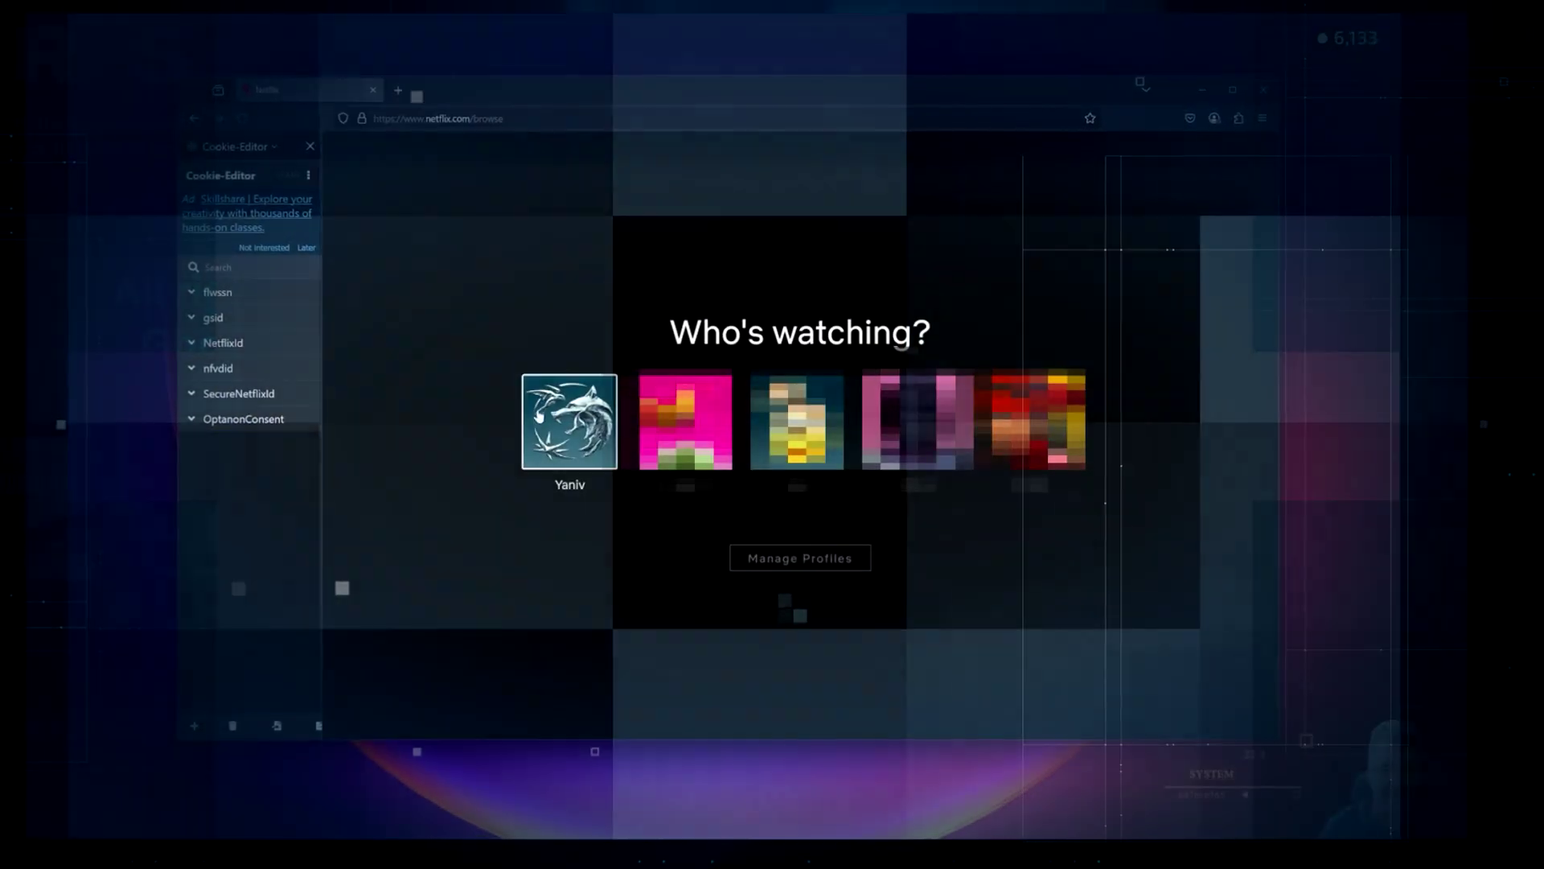
Step: Choose a profile on Netflix's Who's watching? screen to reach the home page
{"action": "left_click", "coordinate": [539, 415]}
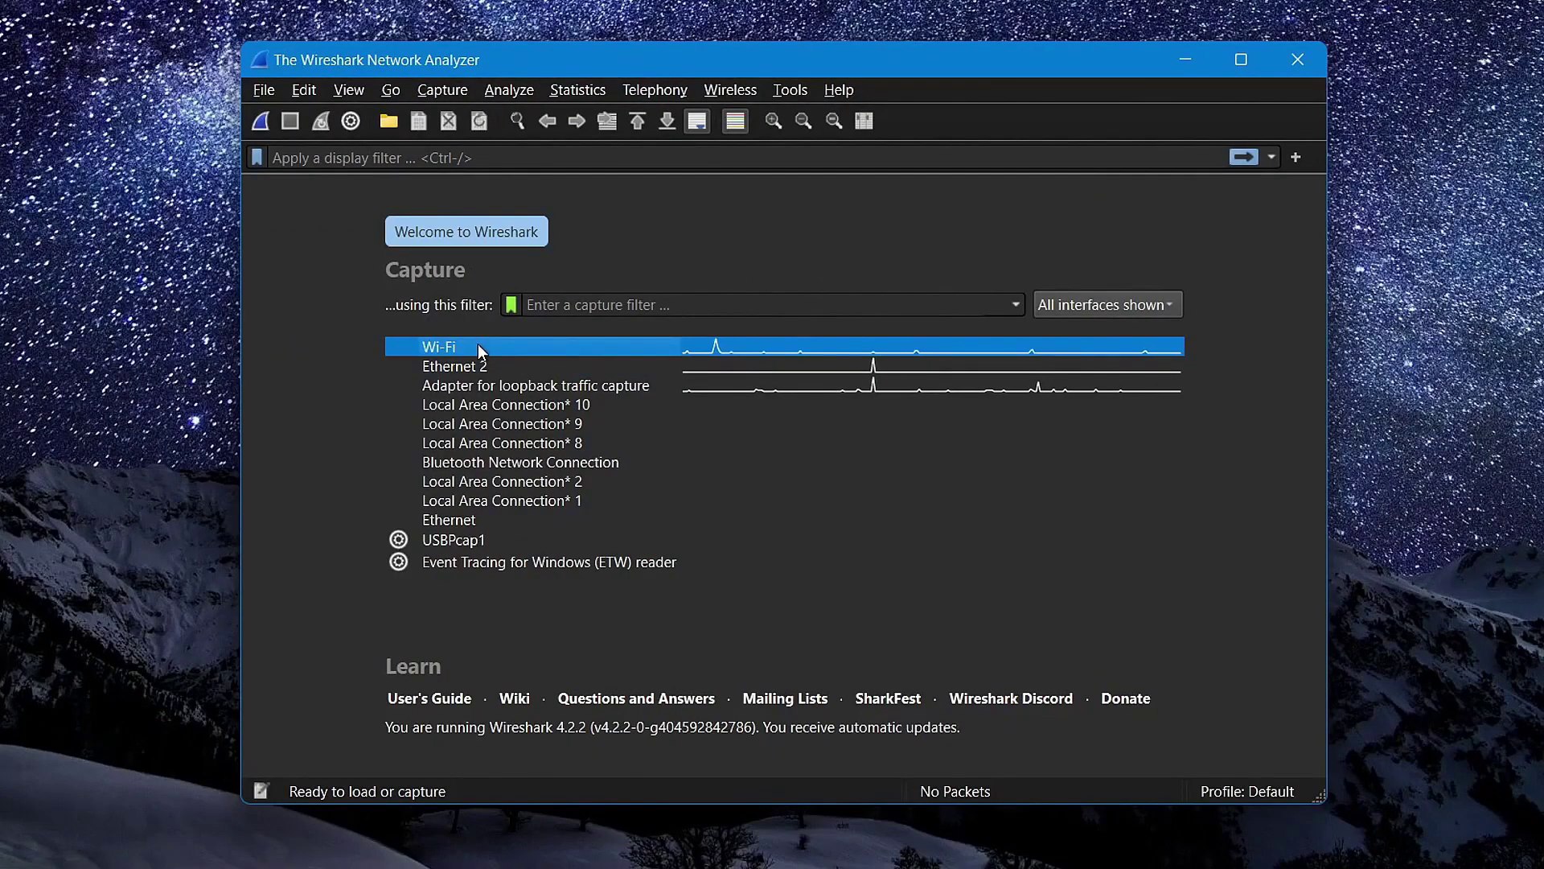
Step: Begin capturing packets on the Wi-Fi interface from Wireshark's welcome screen
{"action": "double_click", "coordinate": [478, 344]}
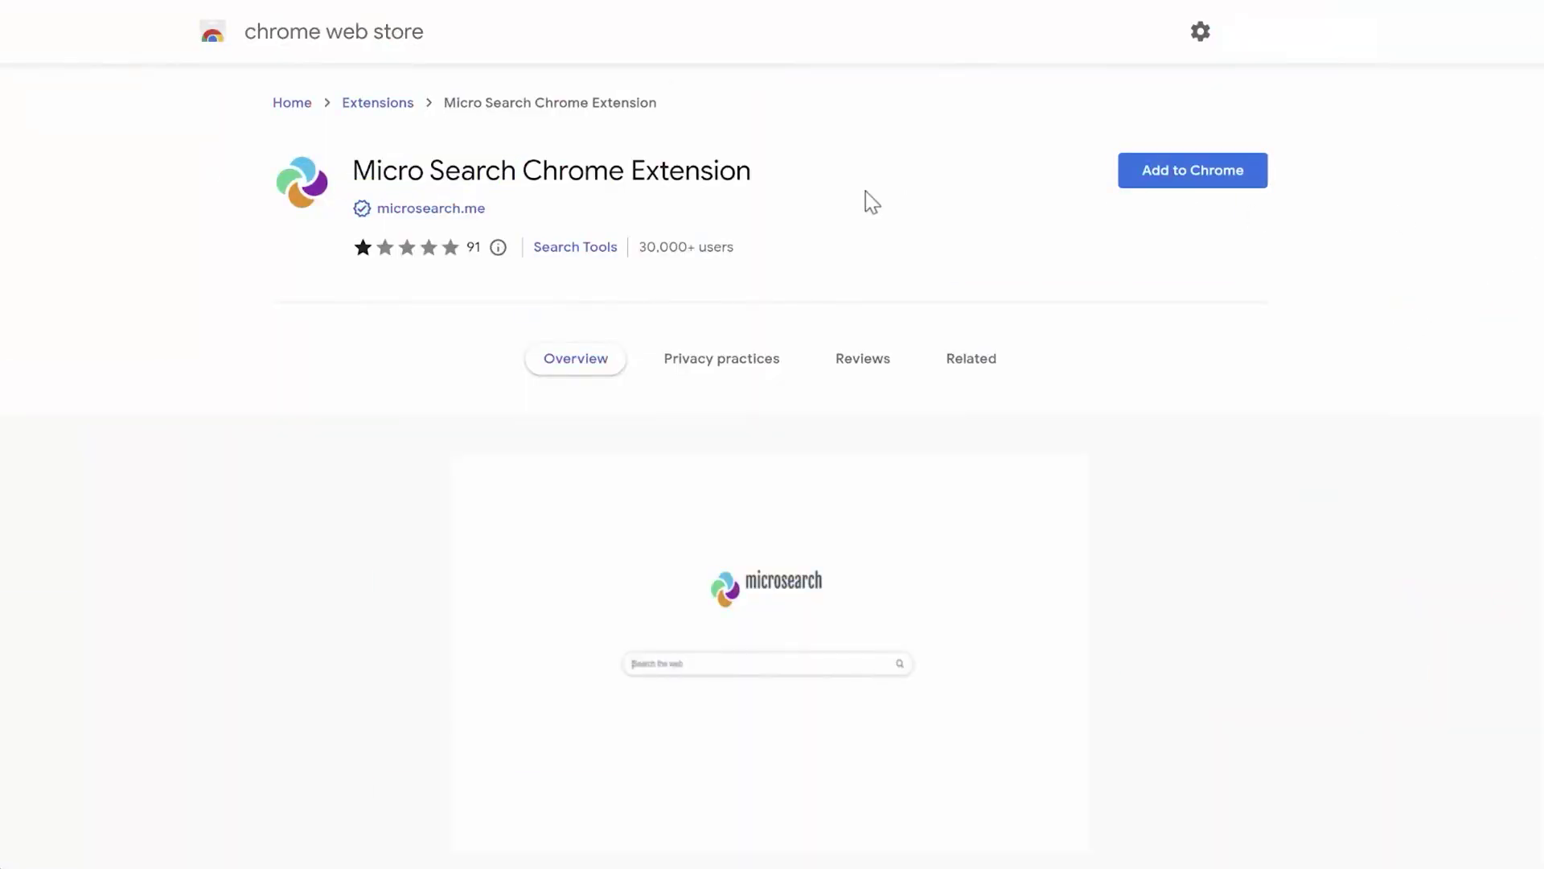
Step: Show the Reviews tab on the Micro Search extension's store page
{"action": "left_click", "coordinate": [863, 358]}
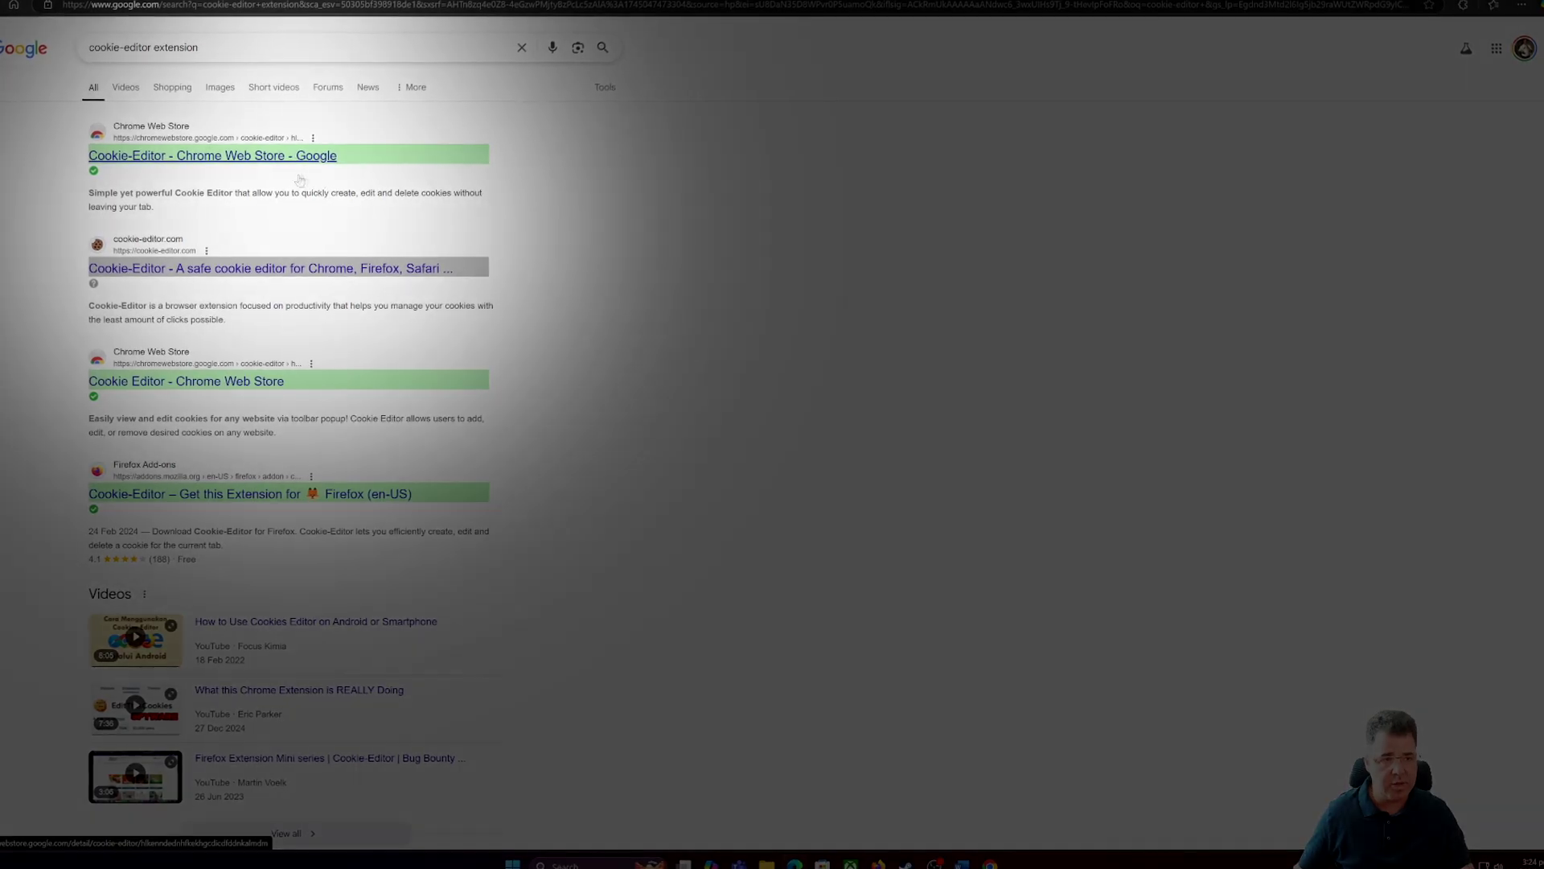
Step: Open the Cookie-Editor store page, check Firefox's extensions, then switch back to Chrome's Netflix window
{"action": "left_click", "coordinate": [256, 155]}
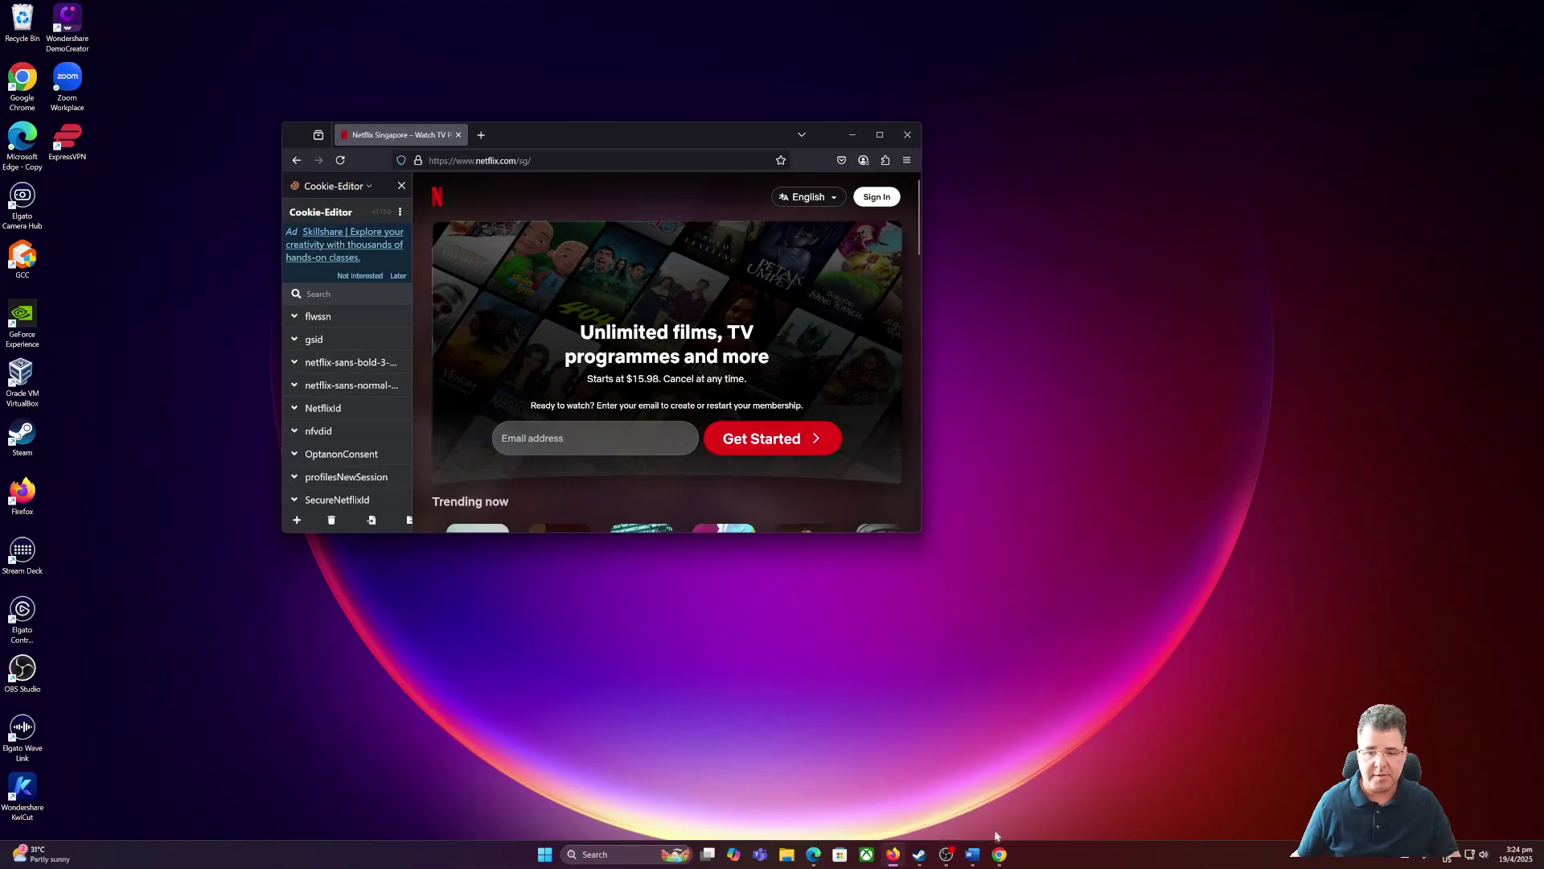
{"action": "left_click", "coordinate": [999, 853]}
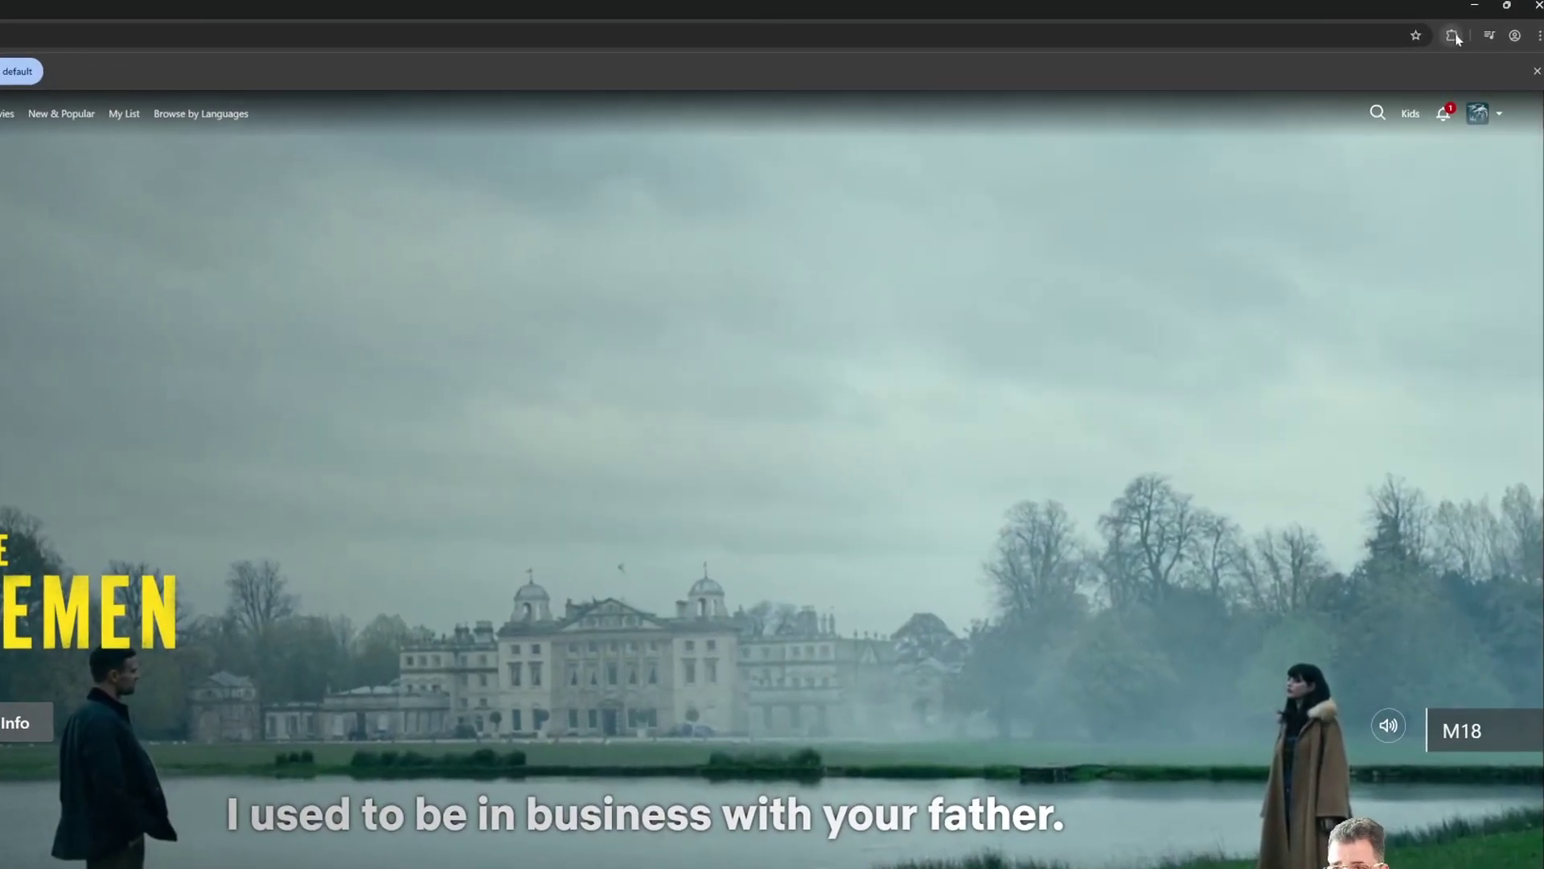
{"action": "left_click", "coordinate": [1440, 26]}
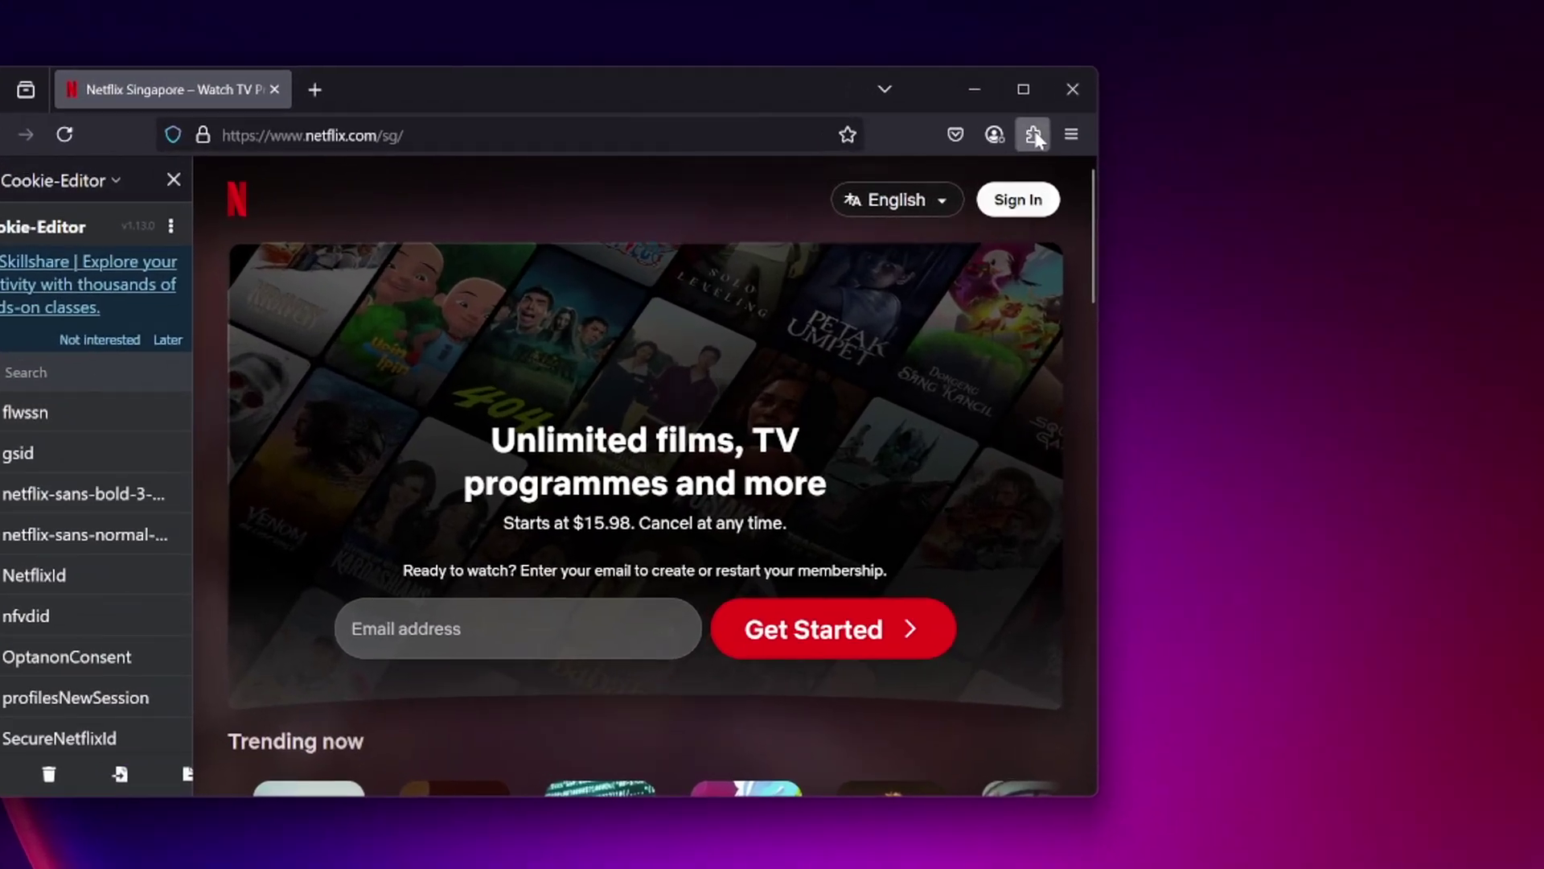
{"action": "left_click", "coordinate": [886, 162]}
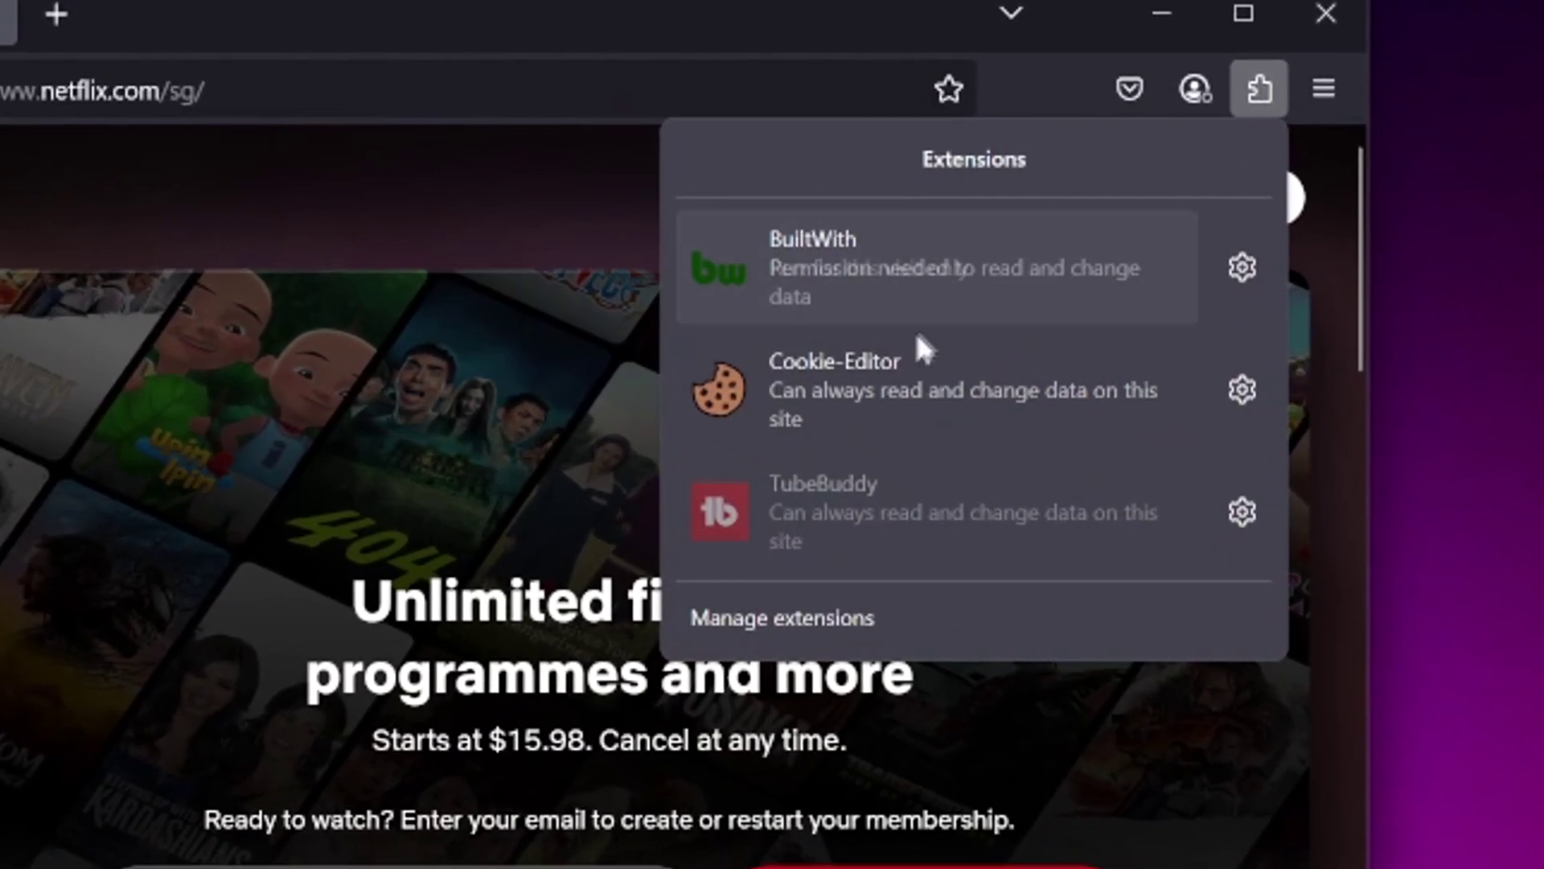
{"action": "left_click", "coordinate": [1167, 10]}
{"action": "left_click", "coordinate": [998, 854]}
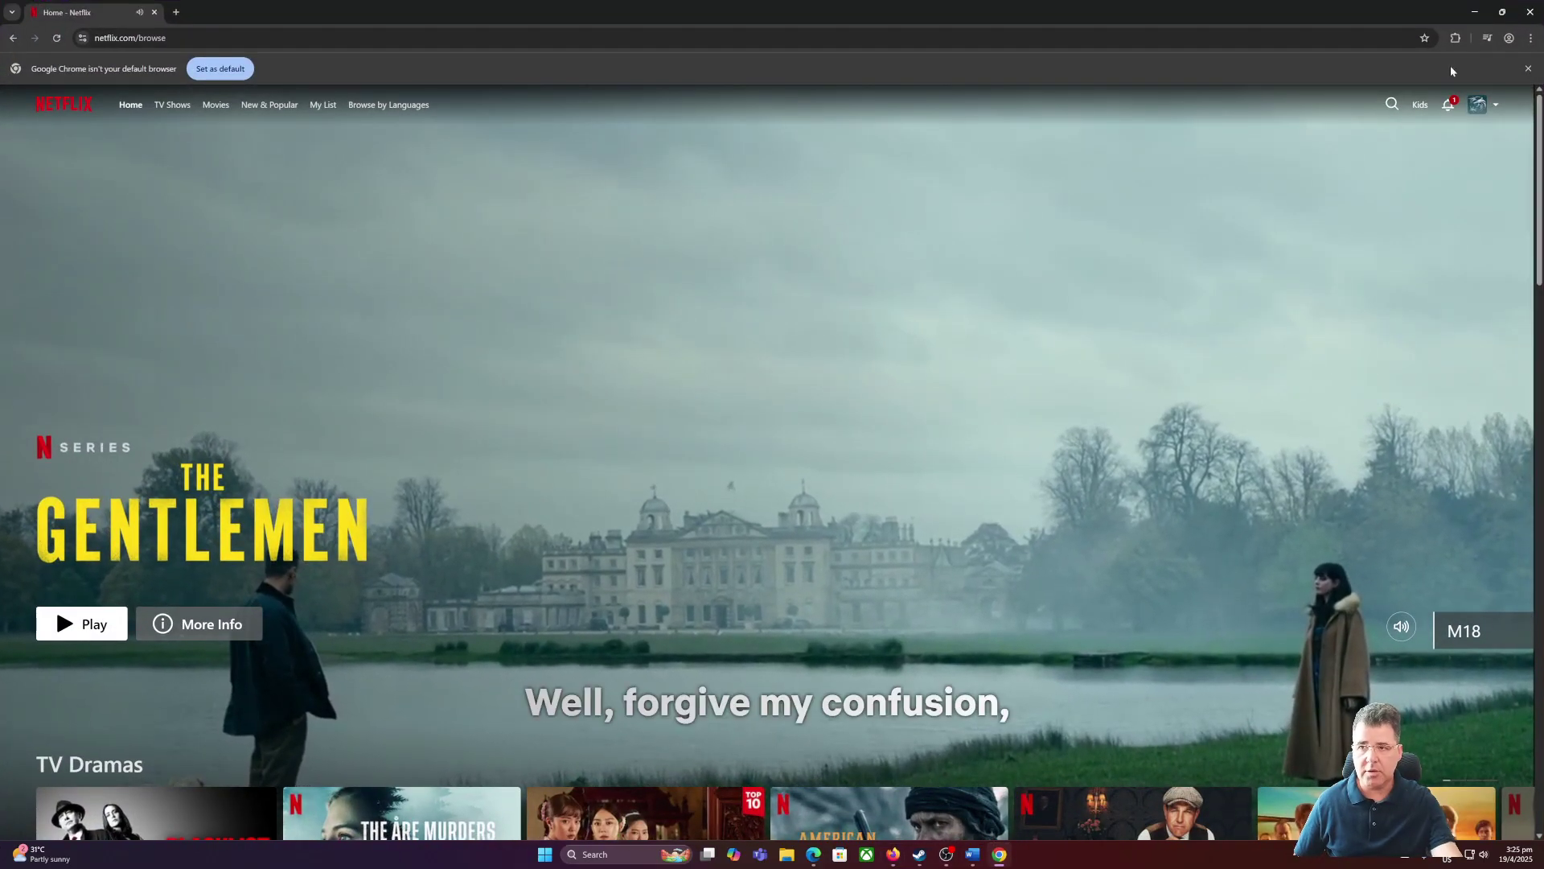
Step: Open Cookie-Editor on Chrome's Netflix page and export its cookies in JSON format
{"action": "left_click", "coordinate": [1455, 38]}
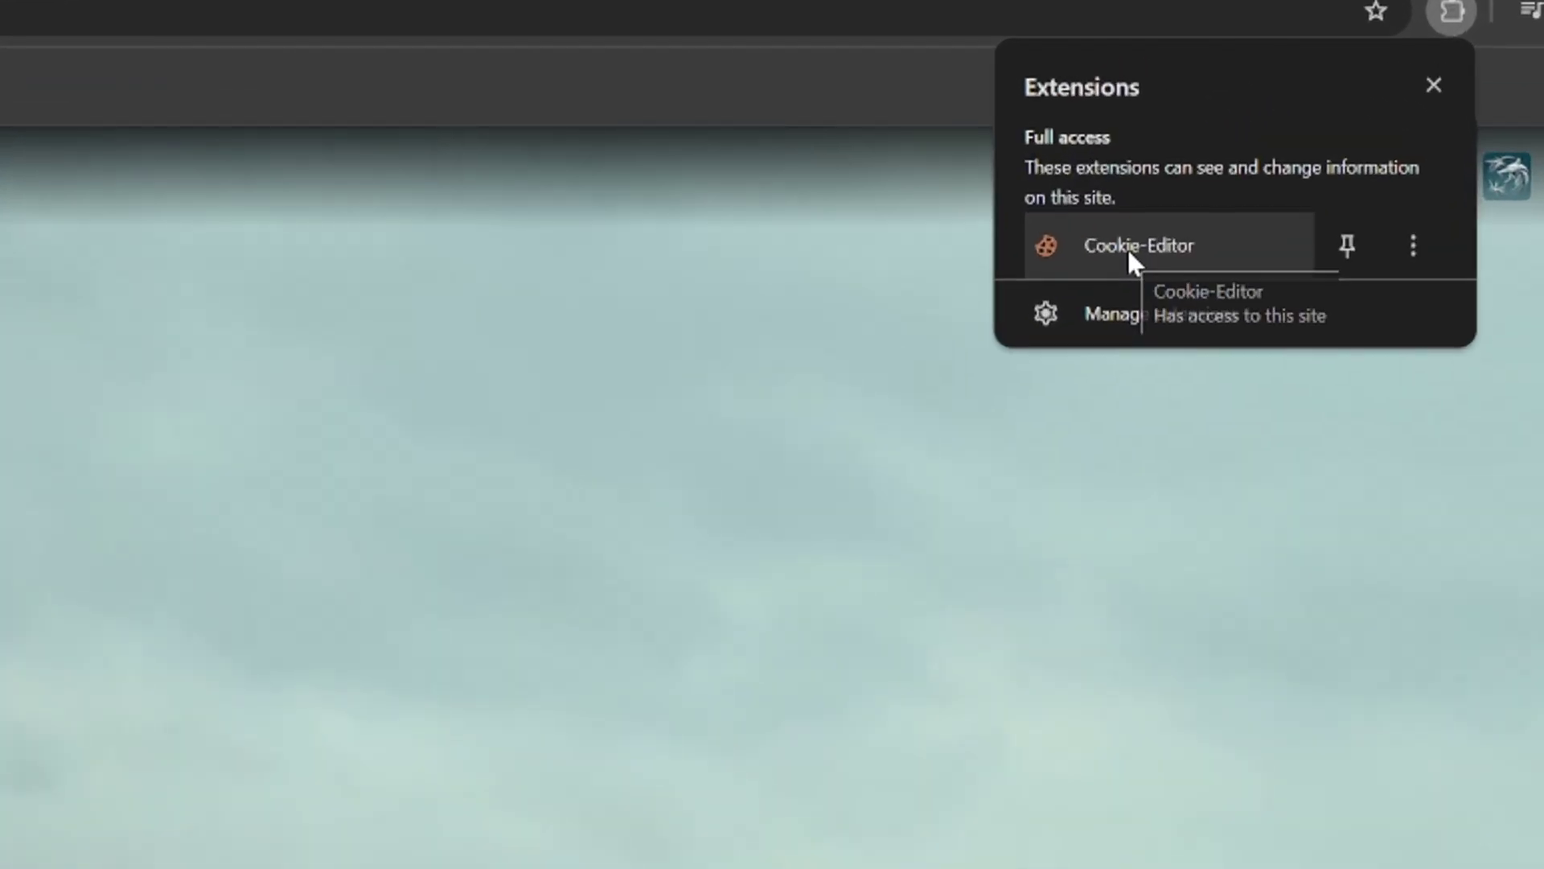
{"action": "left_click", "coordinate": [1349, 132]}
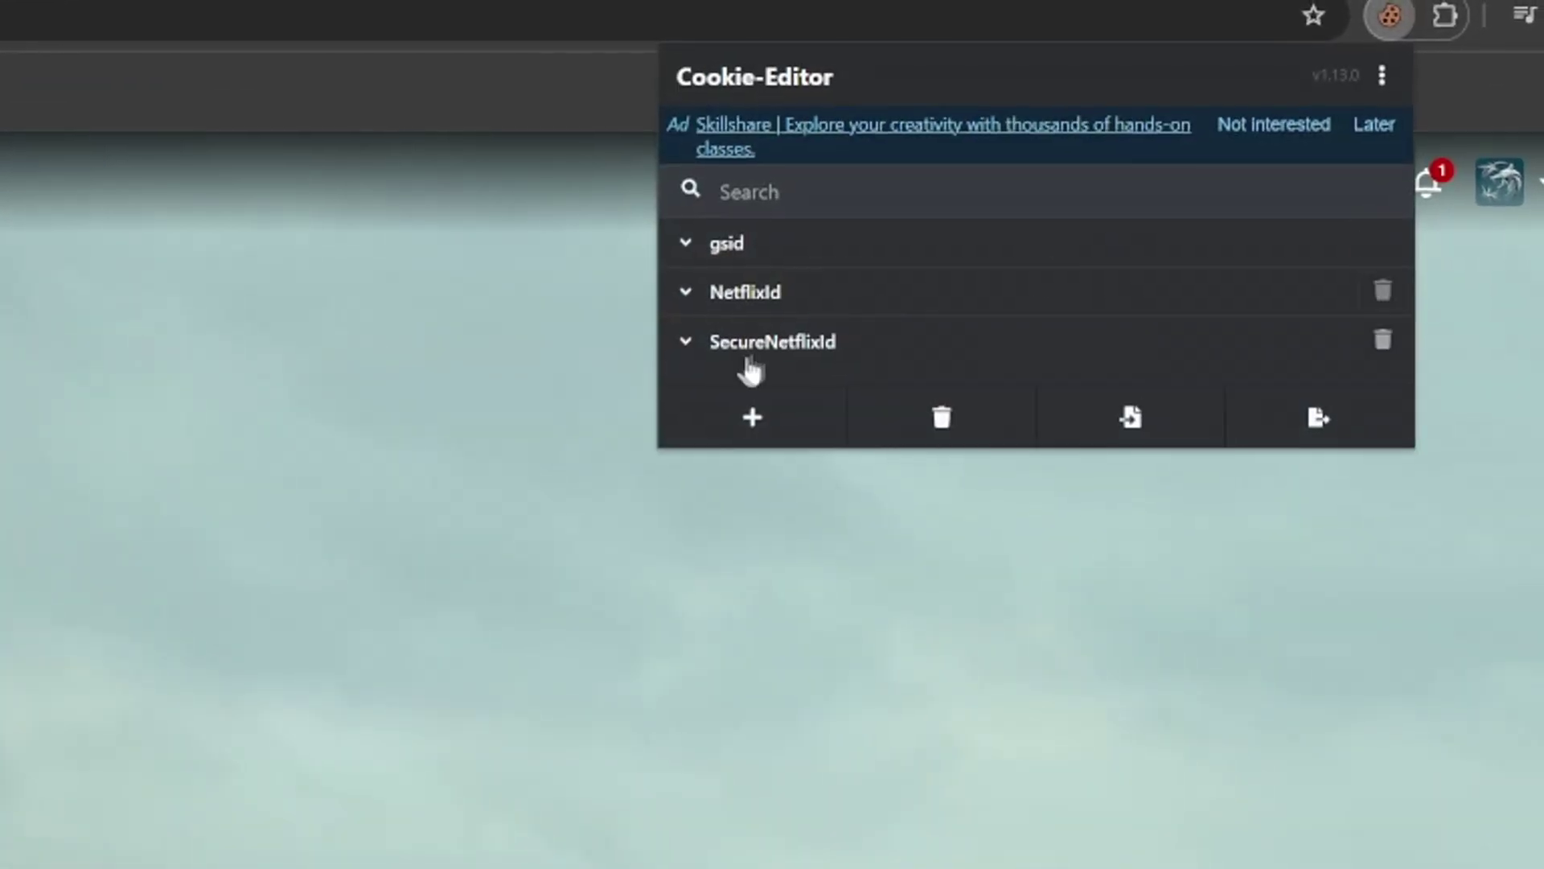
{"action": "mouse_move", "coordinate": [748, 330]}
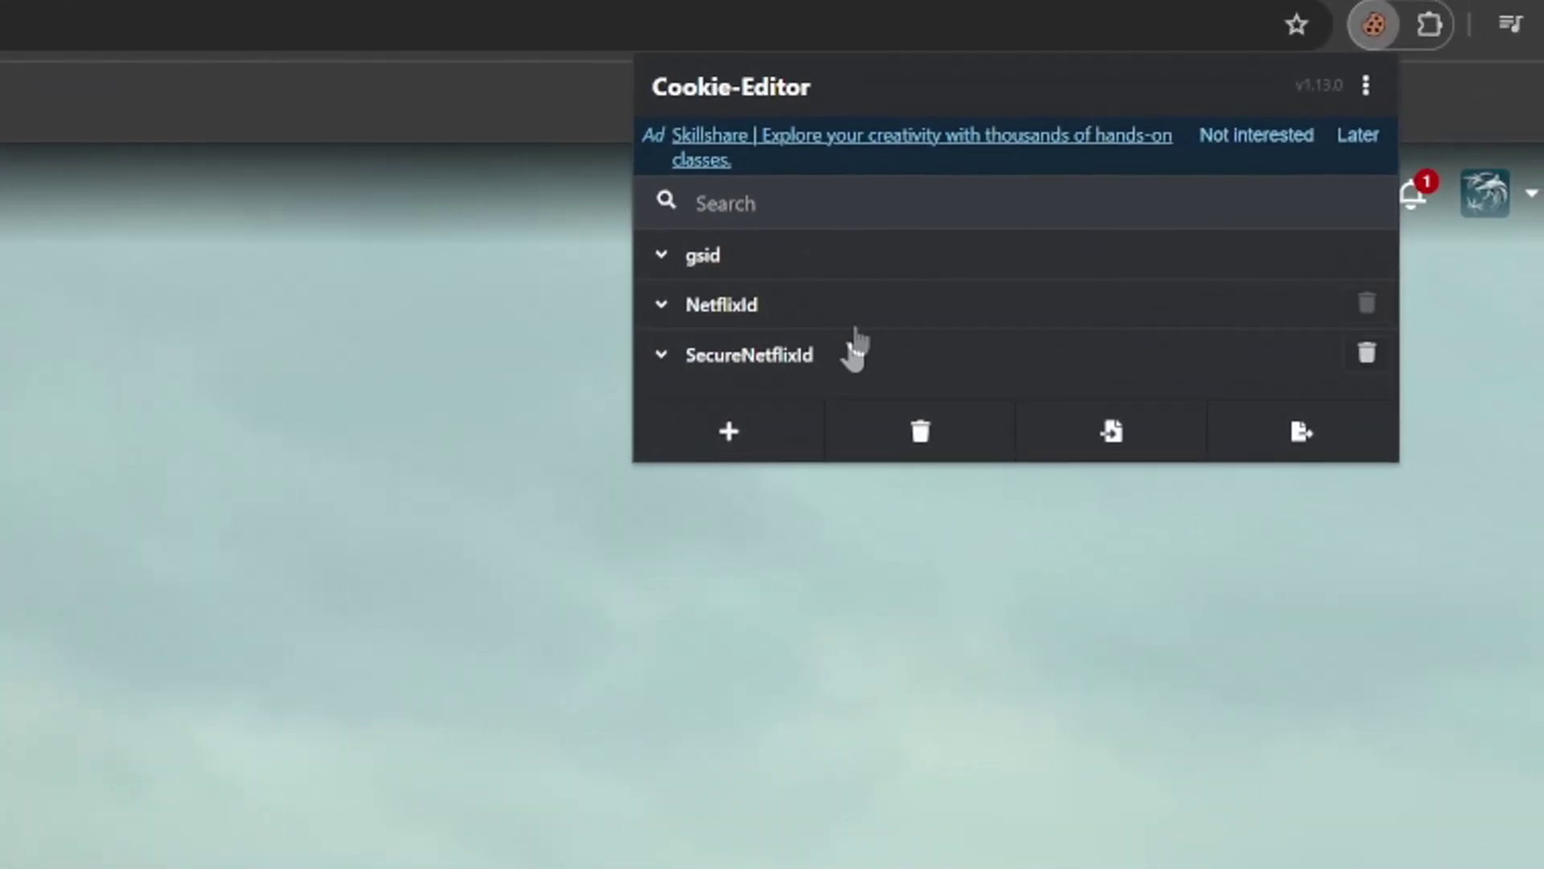
{"action": "left_click", "coordinate": [1295, 450]}
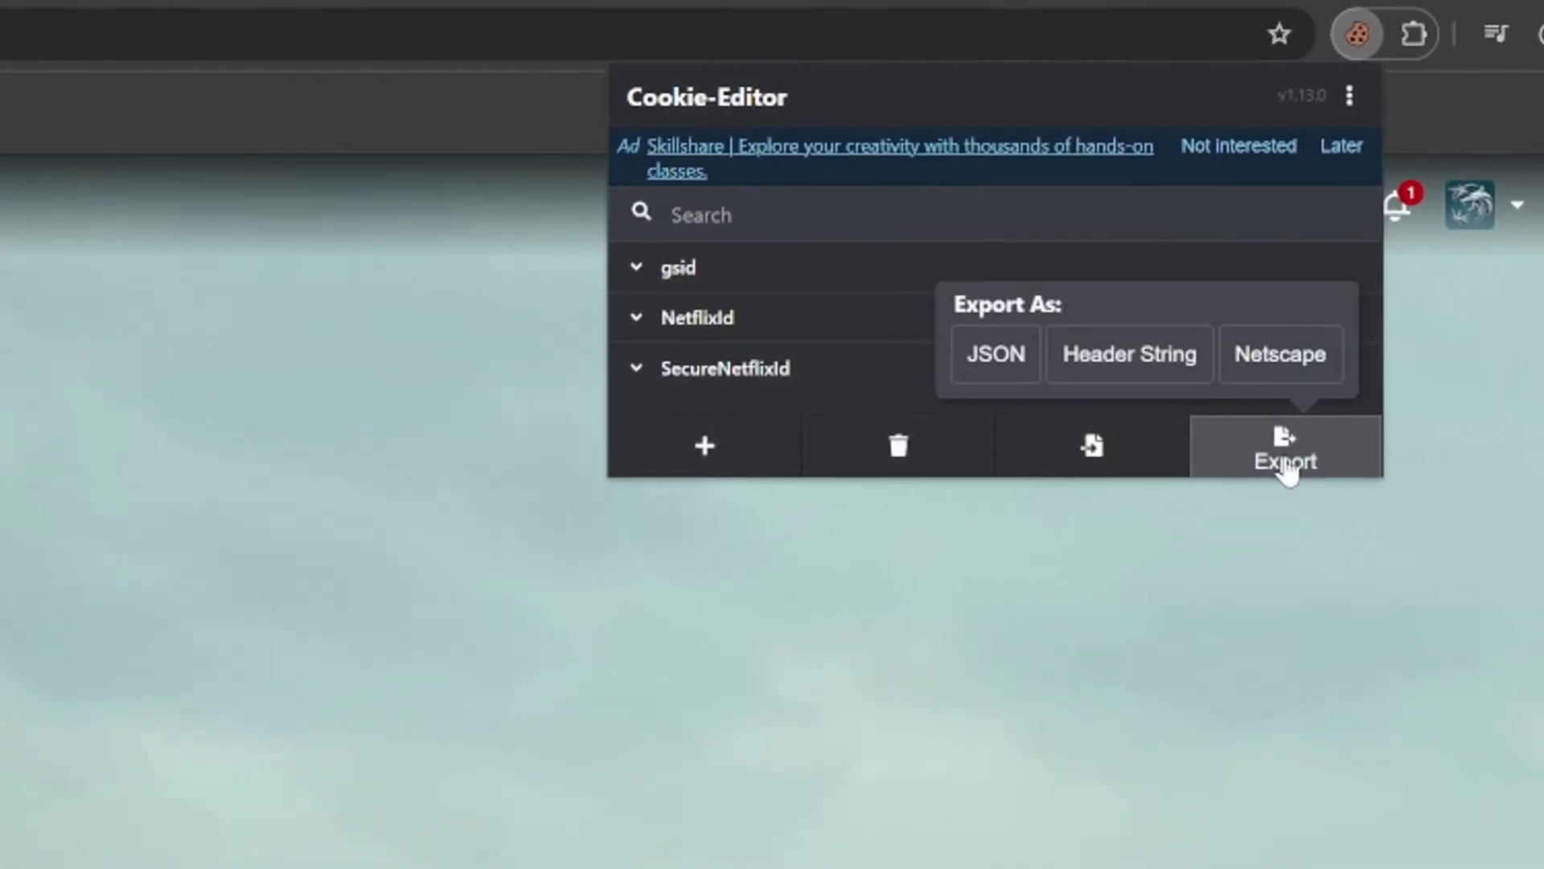
{"action": "left_click", "coordinate": [977, 366]}
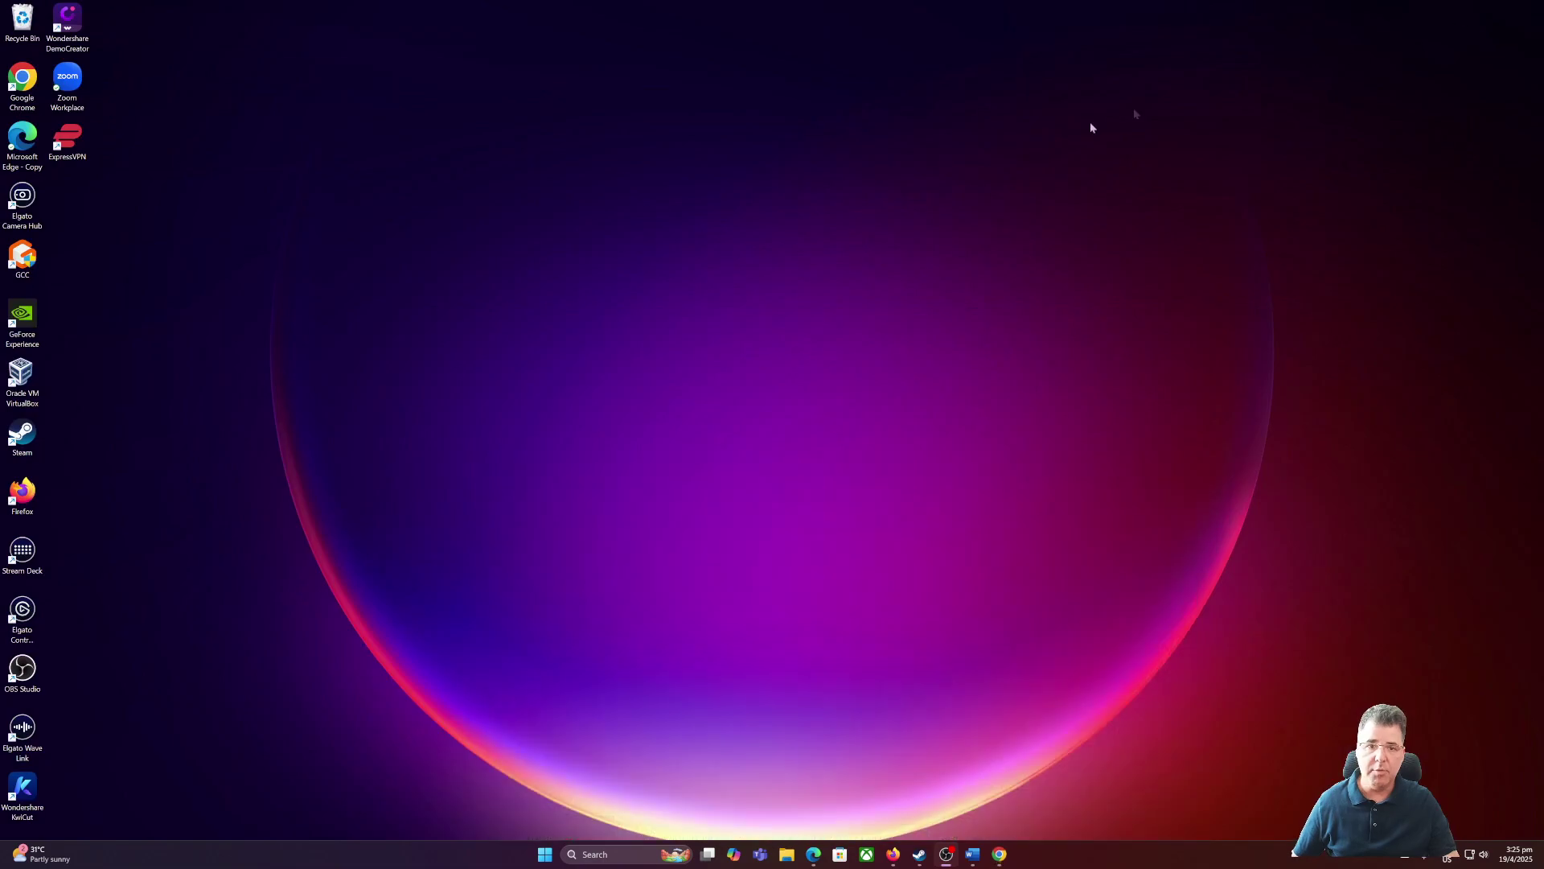
Step: Open Cookie-Editor on the Netflix page in Firefox
{"action": "left_click", "coordinate": [898, 861]}
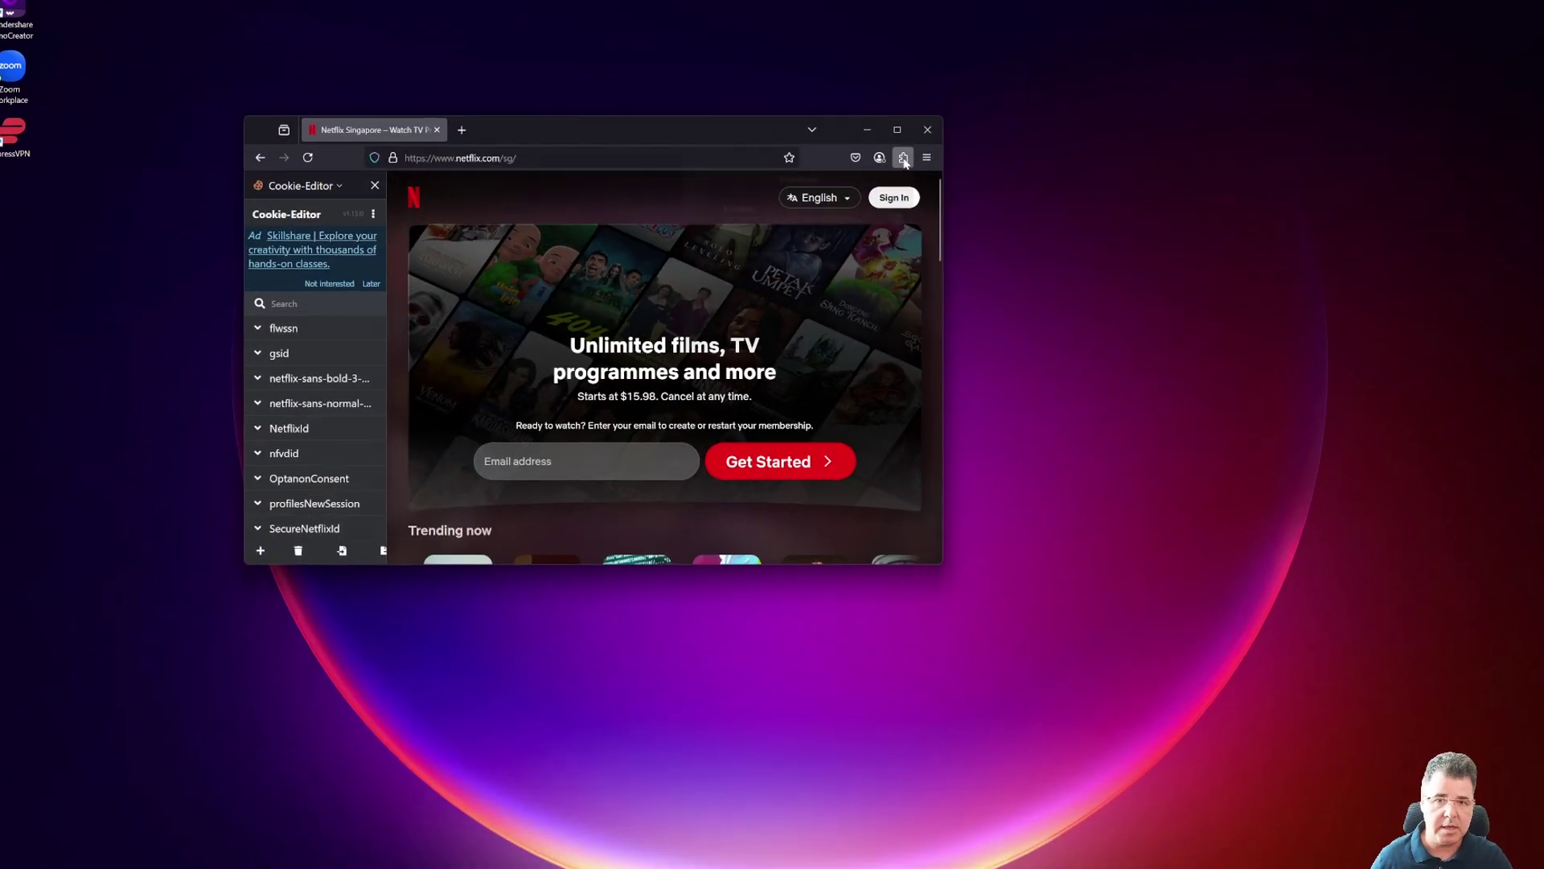
{"action": "left_click", "coordinate": [885, 161]}
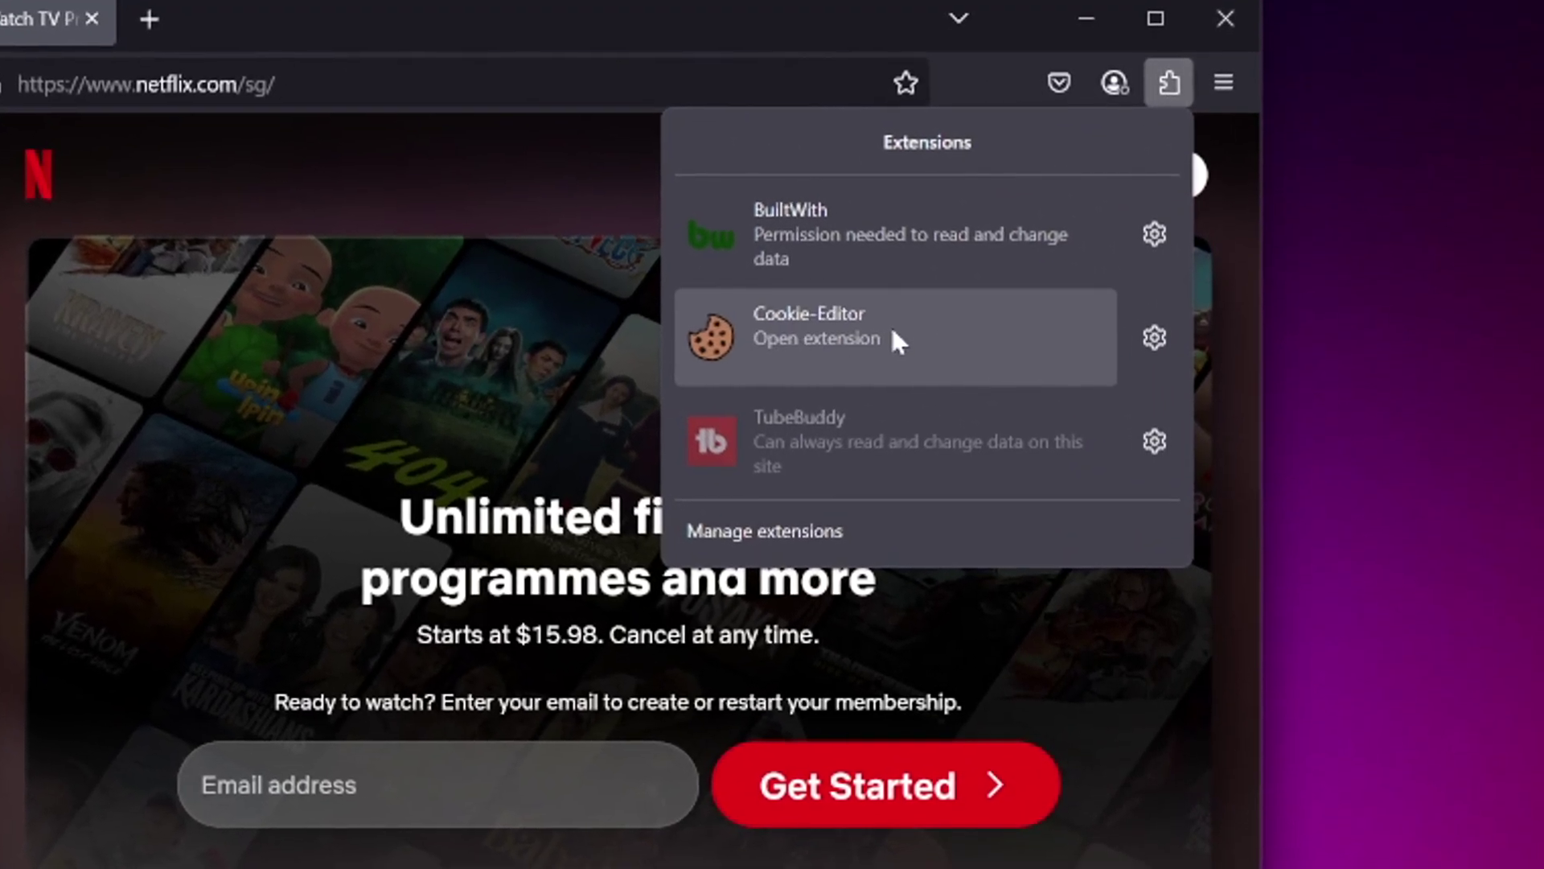
{"action": "left_click", "coordinate": [931, 354]}
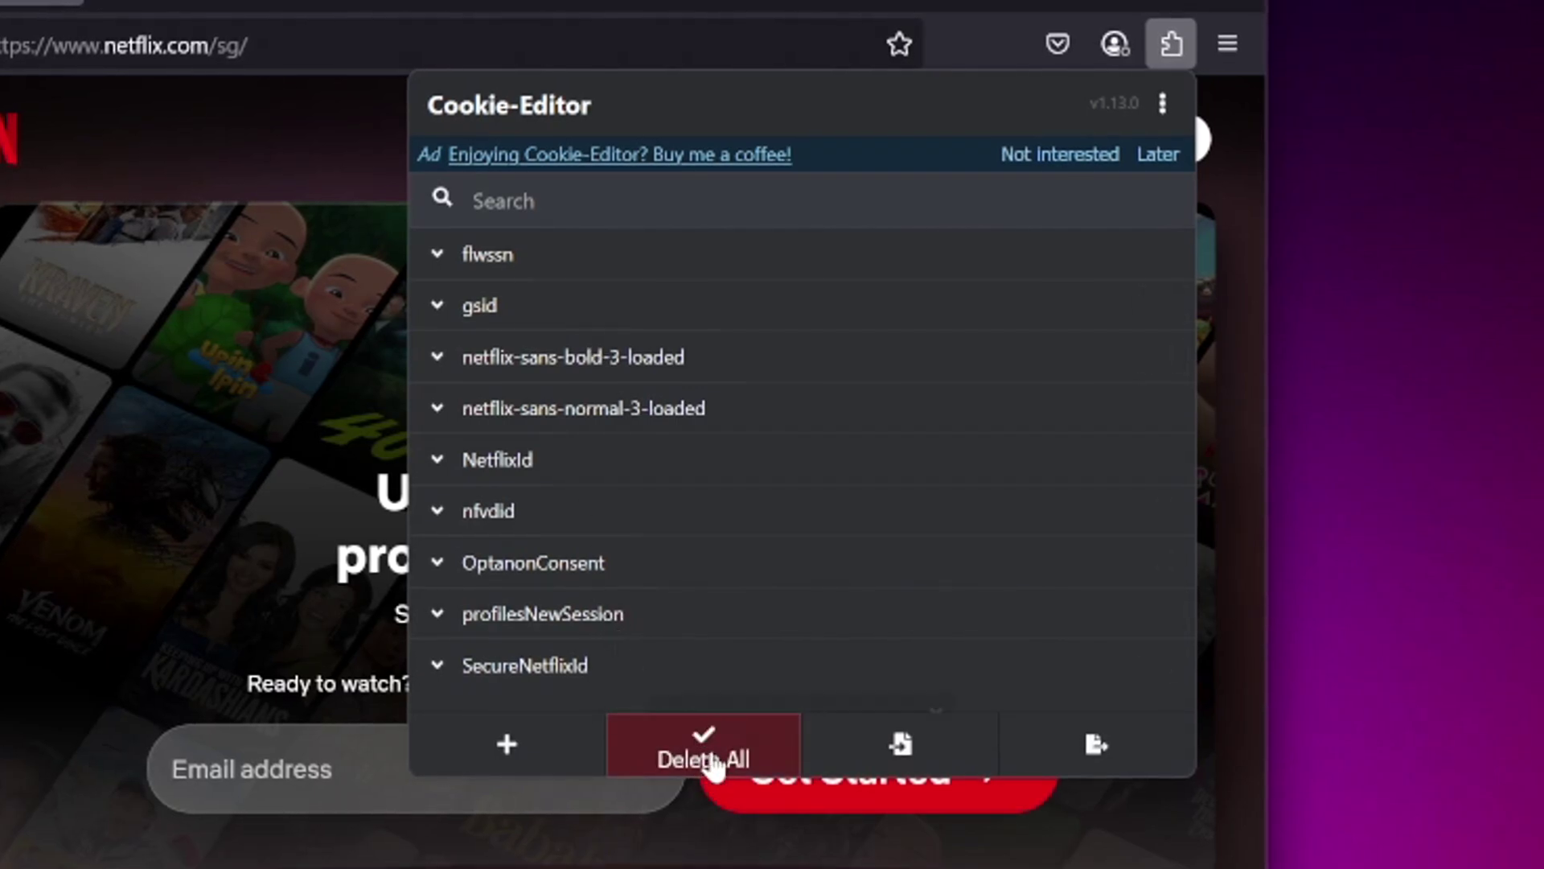
Step: Paste the copied cookie JSON and import gsid, NetflixId and SecureNetflixId into Firefox
{"action": "left_click", "coordinate": [903, 374]}
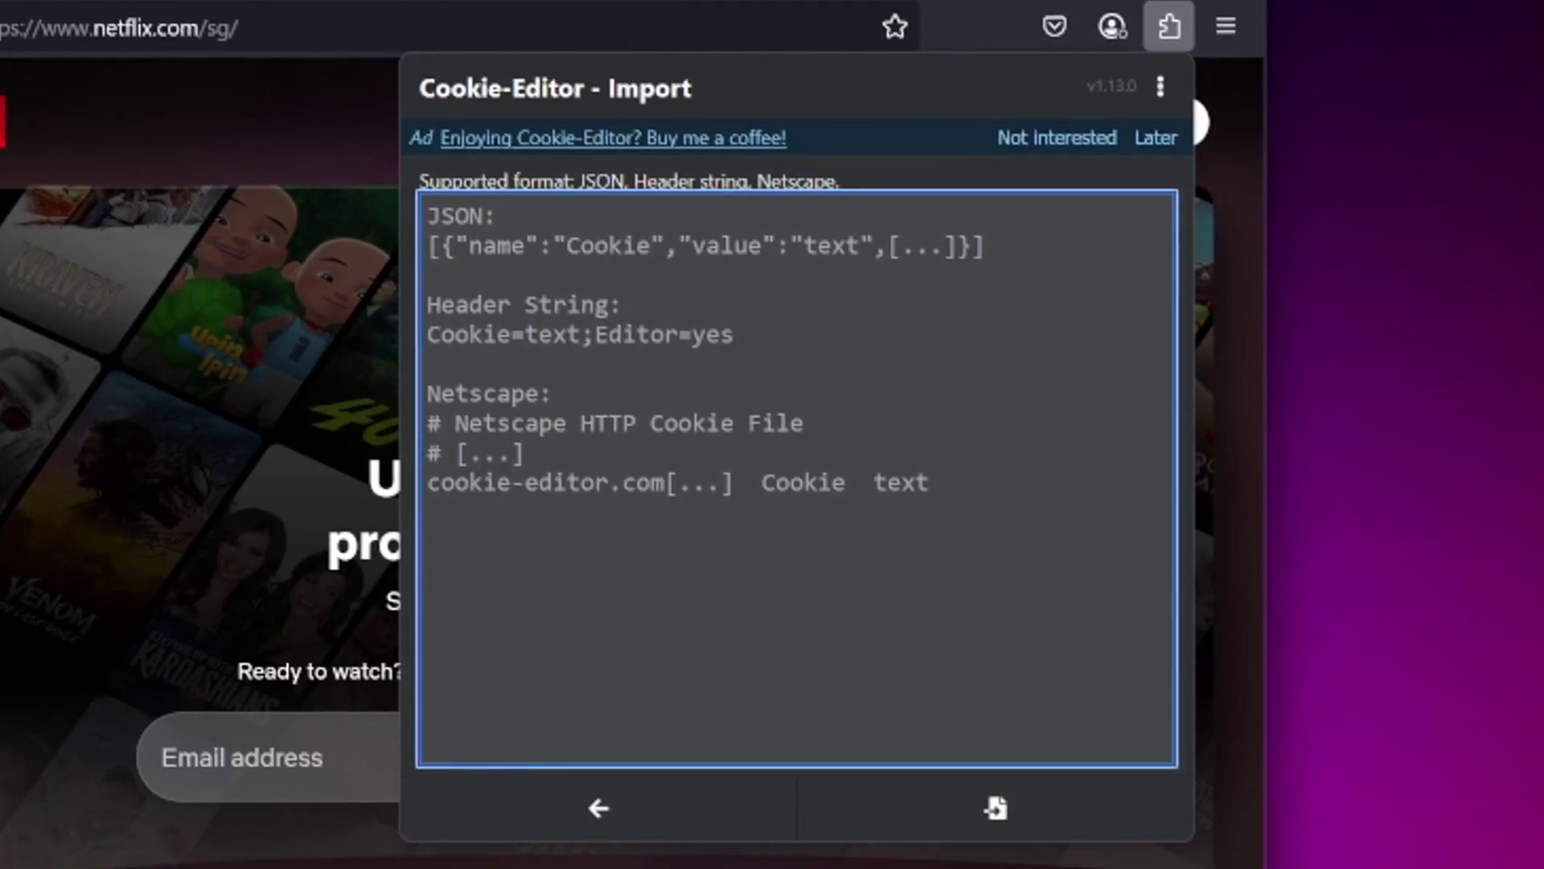
{"action": "key", "text": "ctrl+v"}
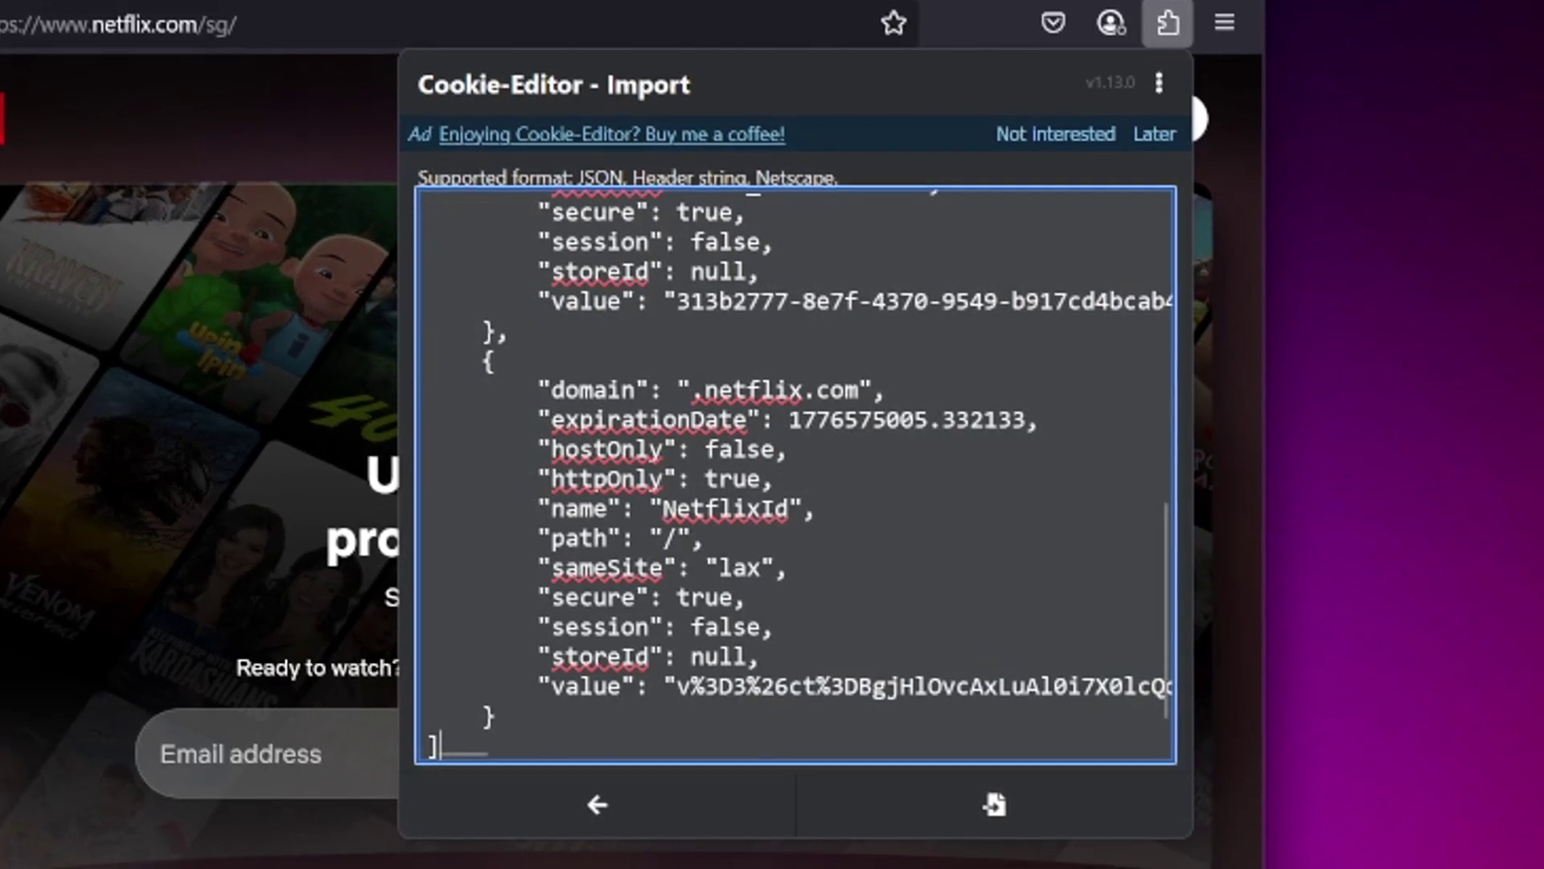
{"action": "scroll", "coordinate": [796, 475], "scroll_direction": "up", "scroll_amount": 10}
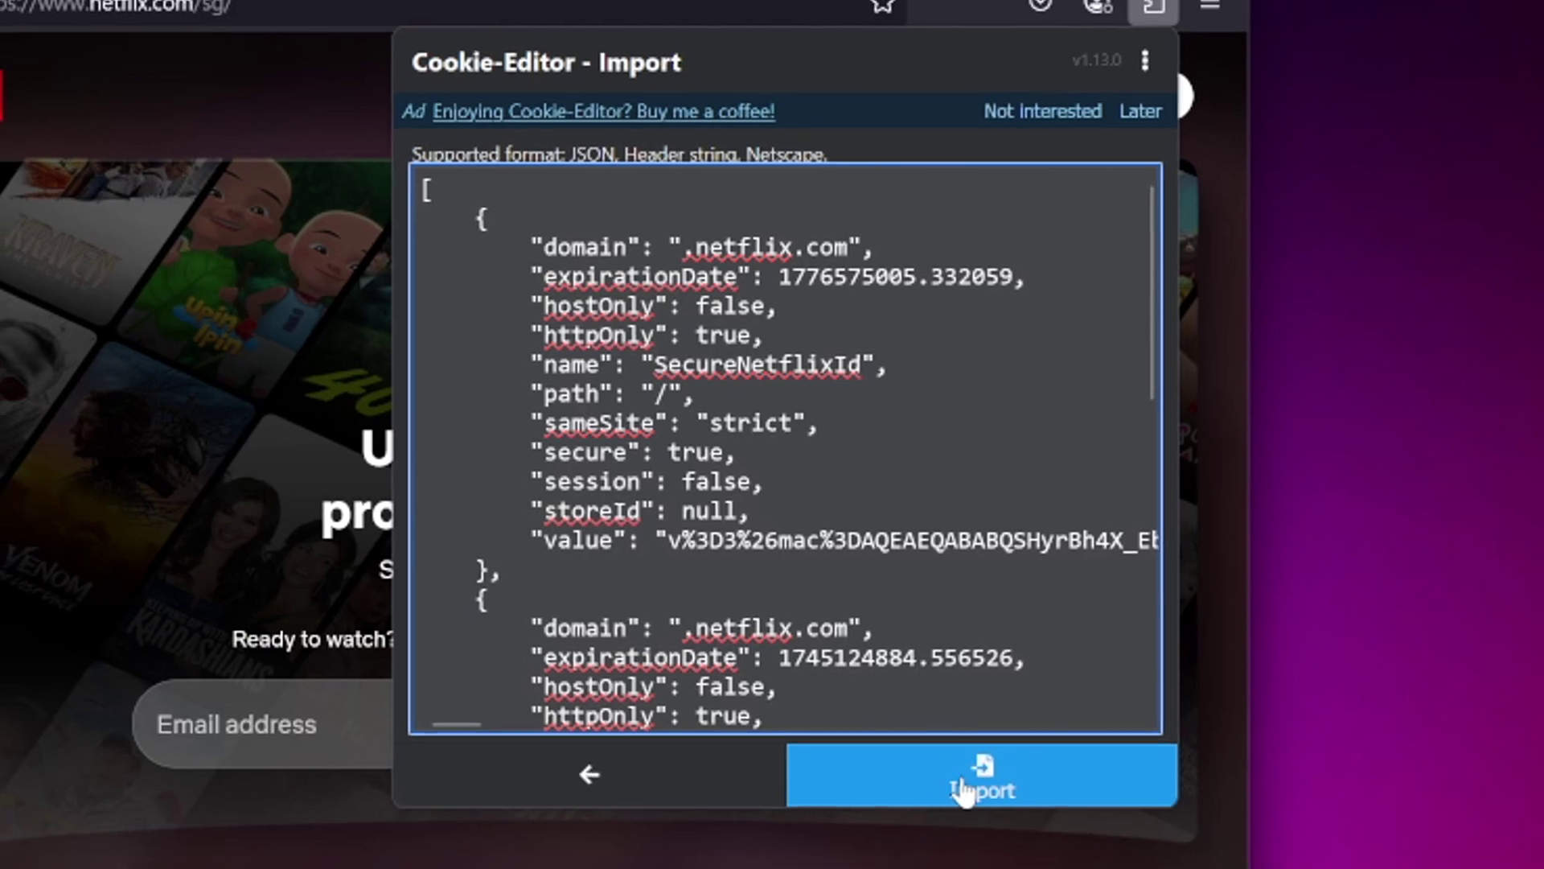
{"action": "left_click", "coordinate": [942, 800]}
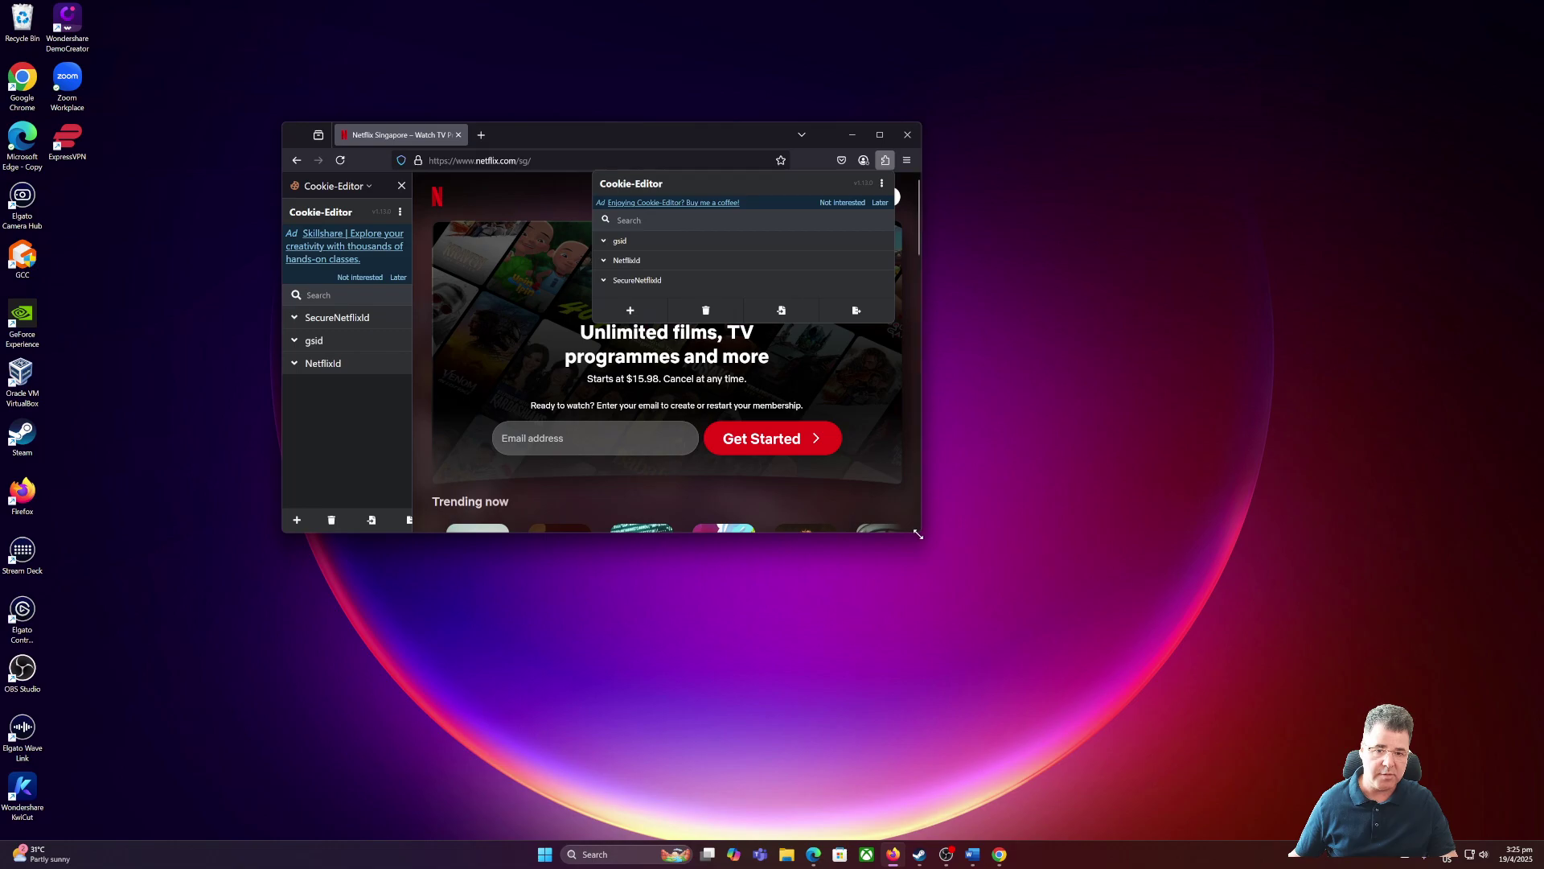
Step: Enlarge Firefox, reload Netflix, and choose the profile to reach the browse page
{"action": "mouse_move", "coordinate": [926, 533]}
{"action": "left_mouse_down"}
{"action": "mouse_move", "coordinate": [991, 582]}
{"action": "mouse_move", "coordinate": [1277, 722]}
{"action": "left_mouse_up"}
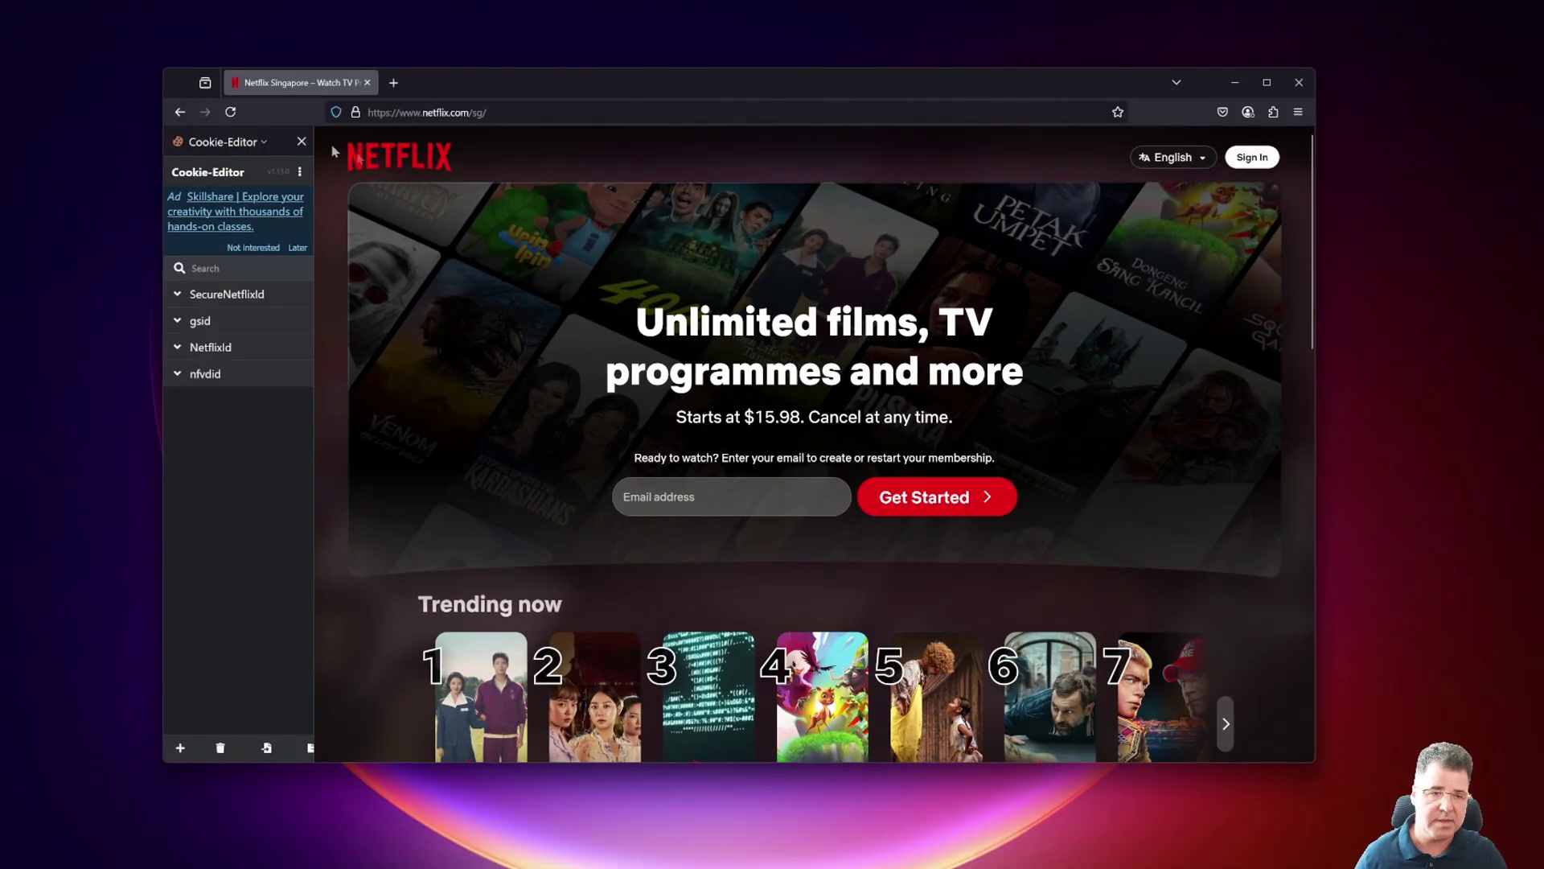
{"action": "left_click", "coordinate": [233, 115]}
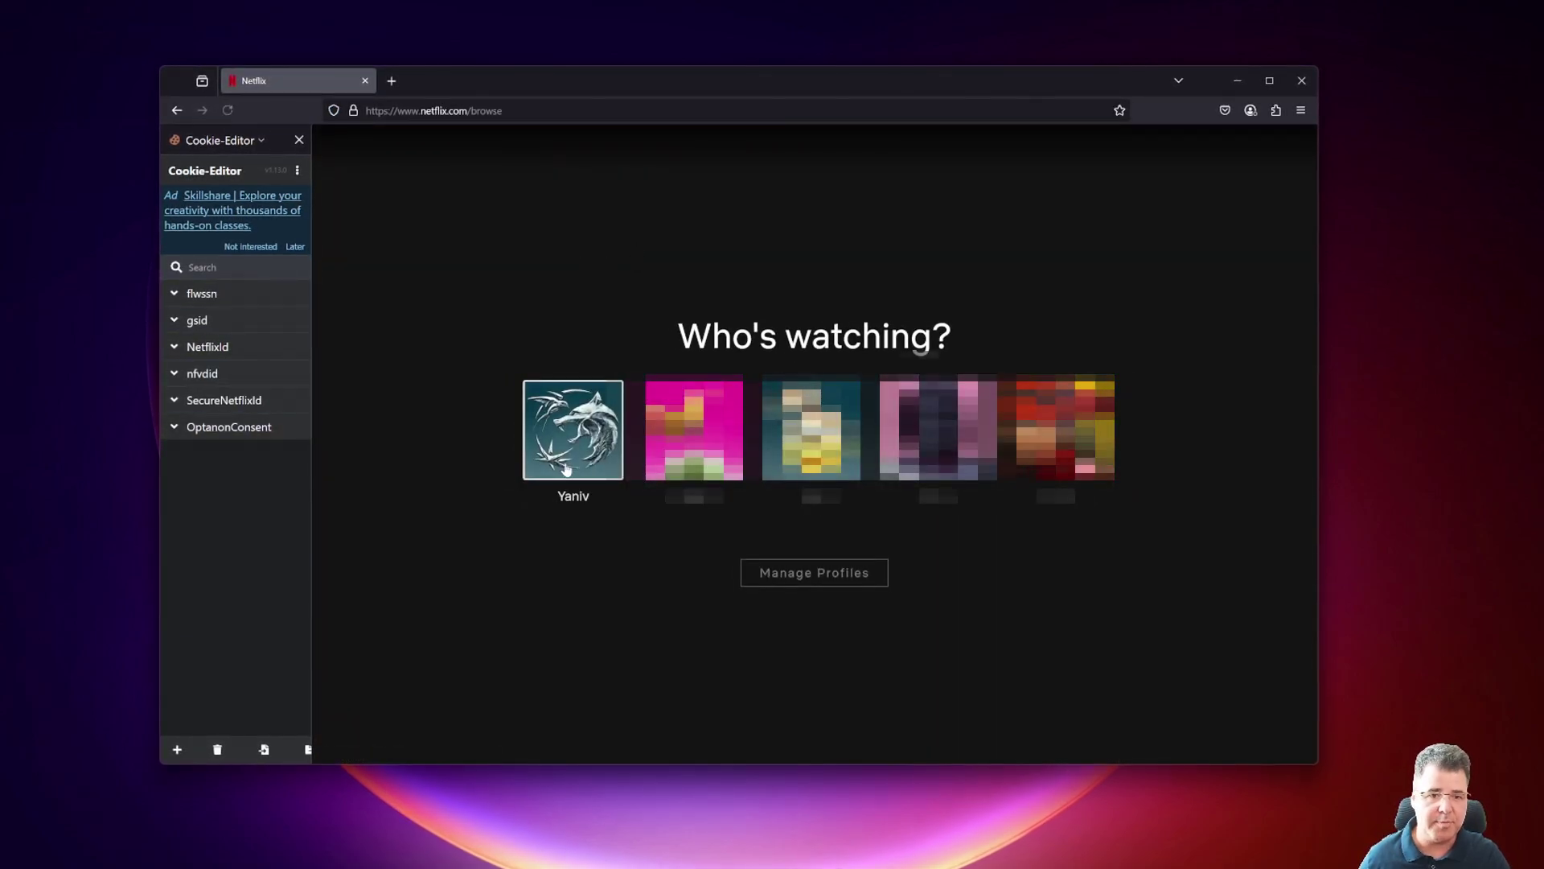
{"action": "left_click", "coordinate": [565, 465]}
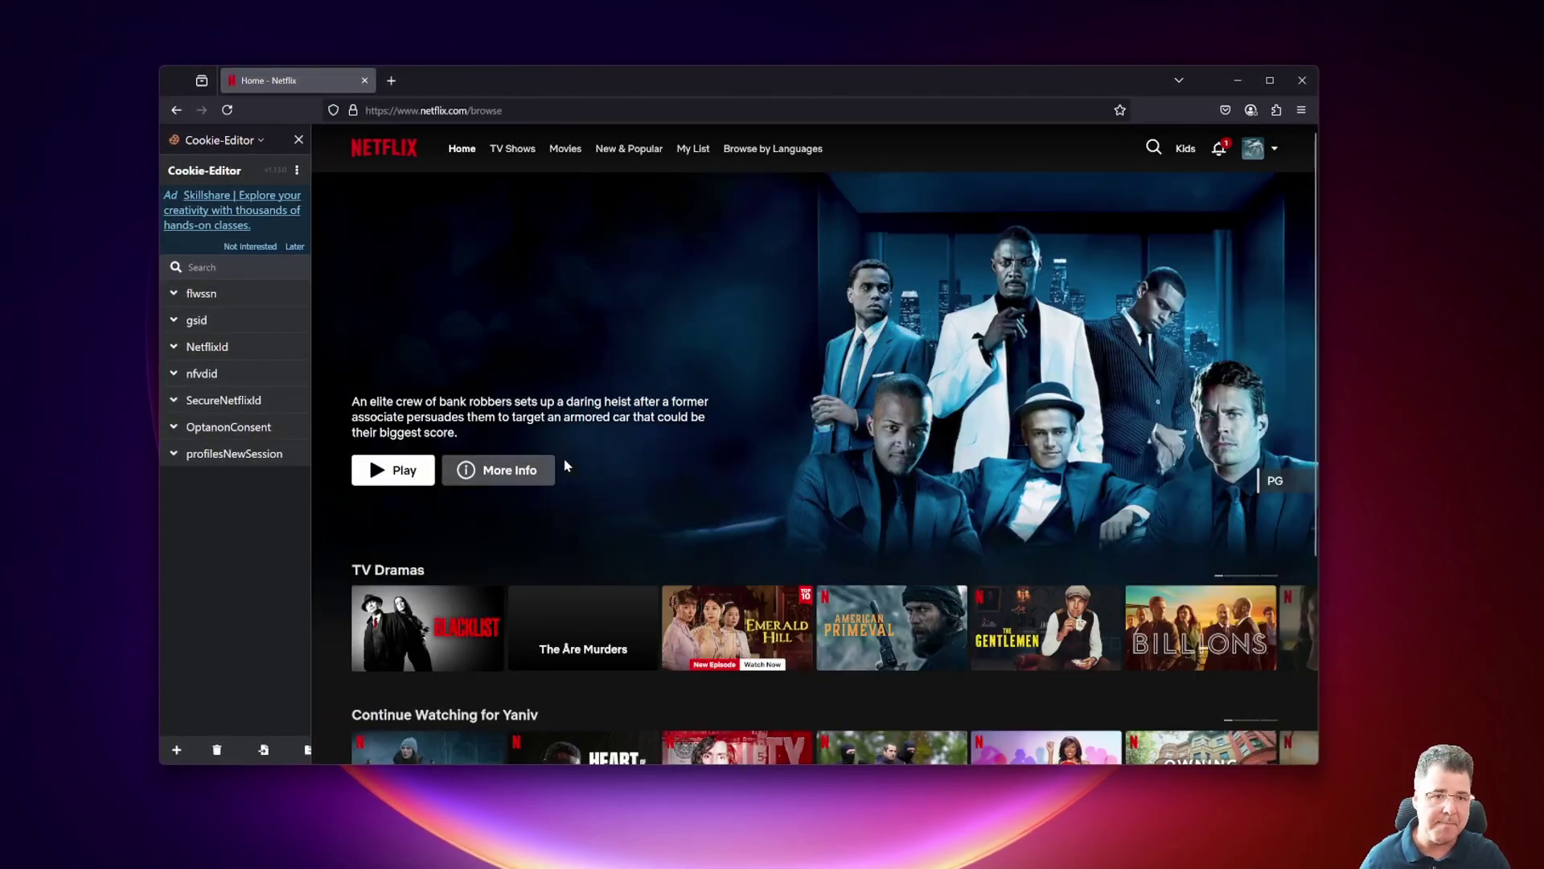